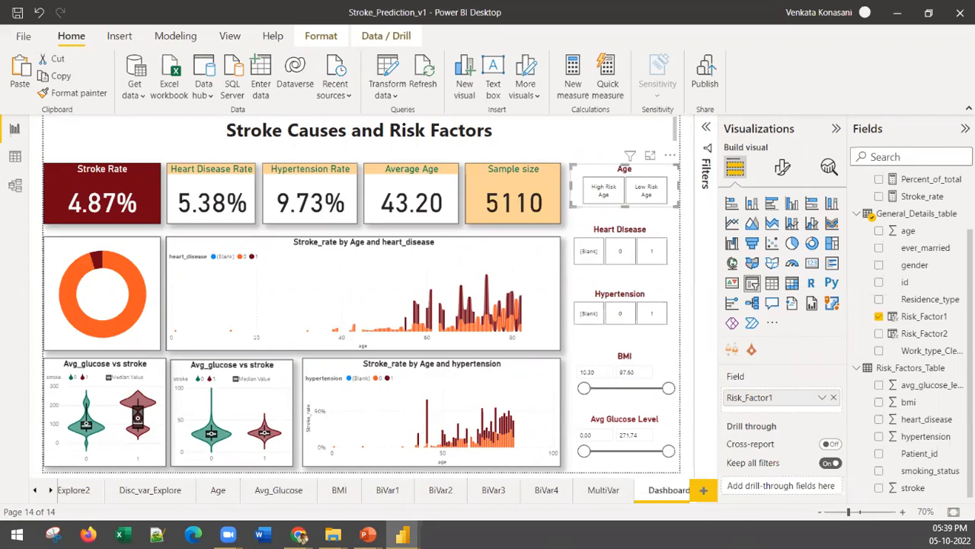
Filter the dashboard to High Risk Age, Heart Disease 1 and Hypertension 1 with the slicers
left_click(604, 189)
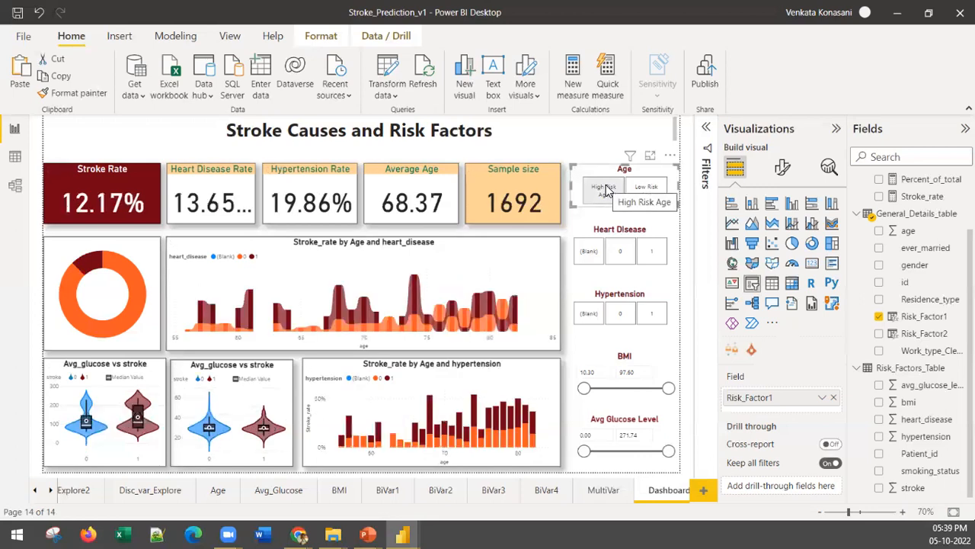
left_click(655, 254)
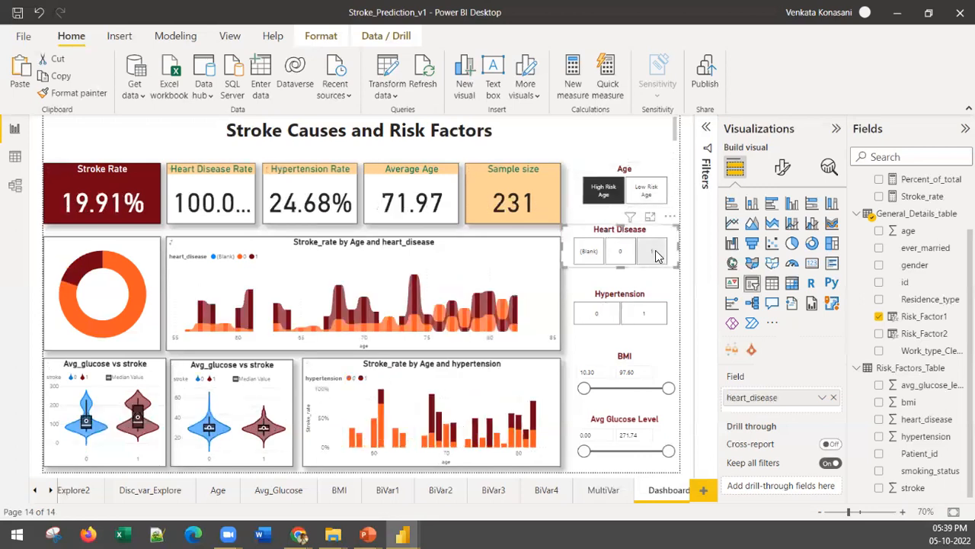
left_click(645, 315)
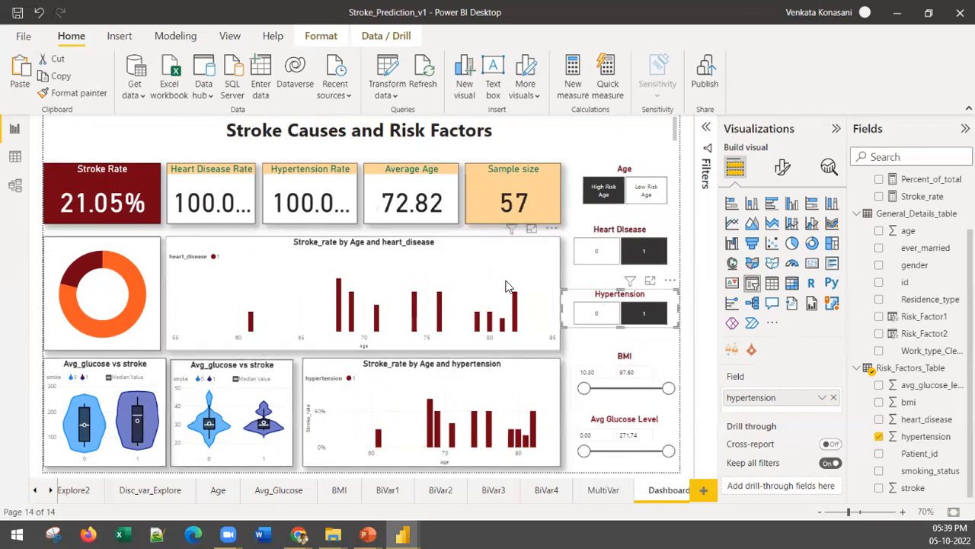
left_click(611, 196)
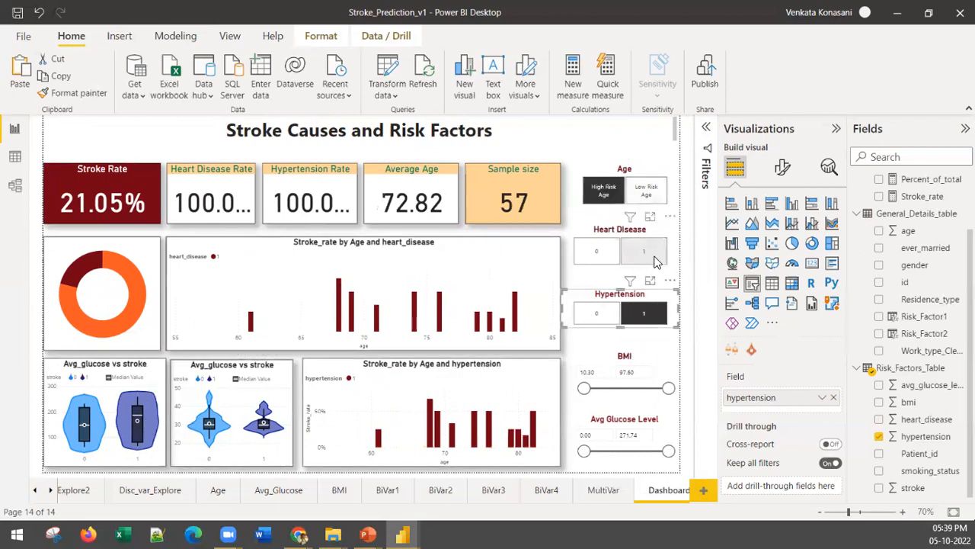
left_click(647, 315)
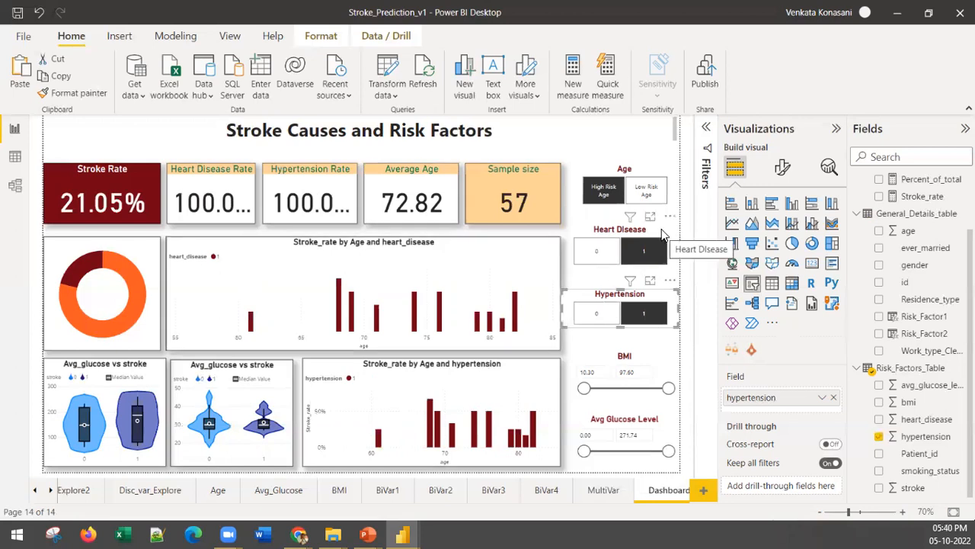
left_click(406, 42)
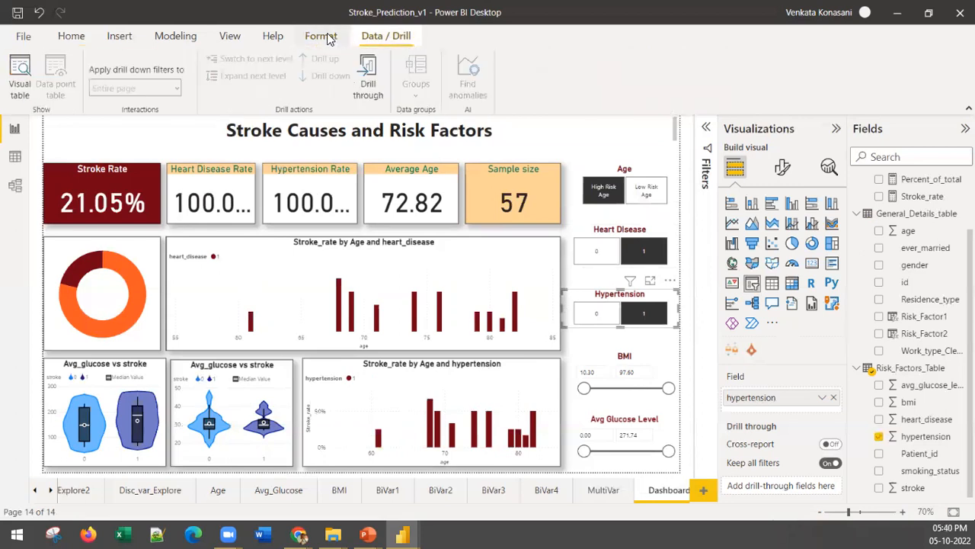
left_click(328, 39)
left_click(386, 36)
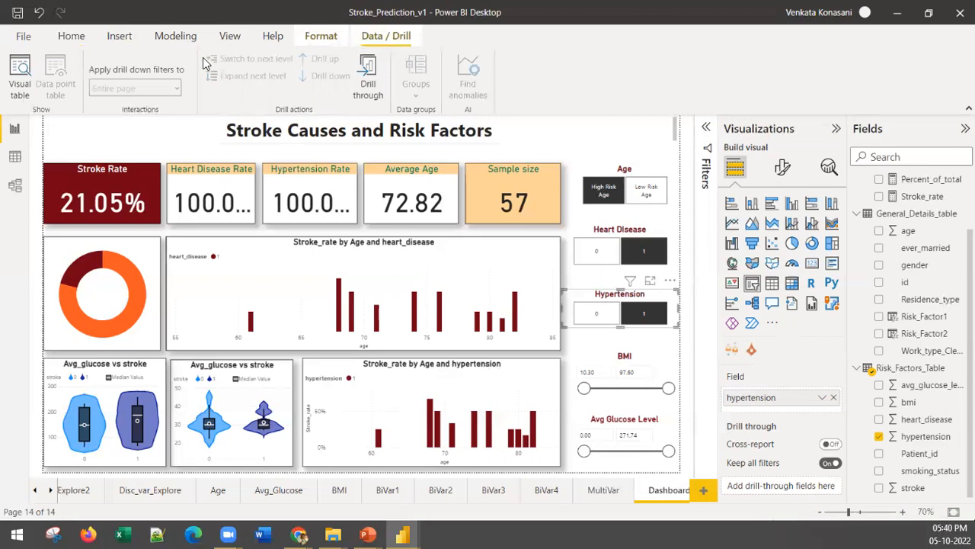
Show the bookmarks list and add a bookmark capturing the current high-risk slicer selections
left_click(230, 36)
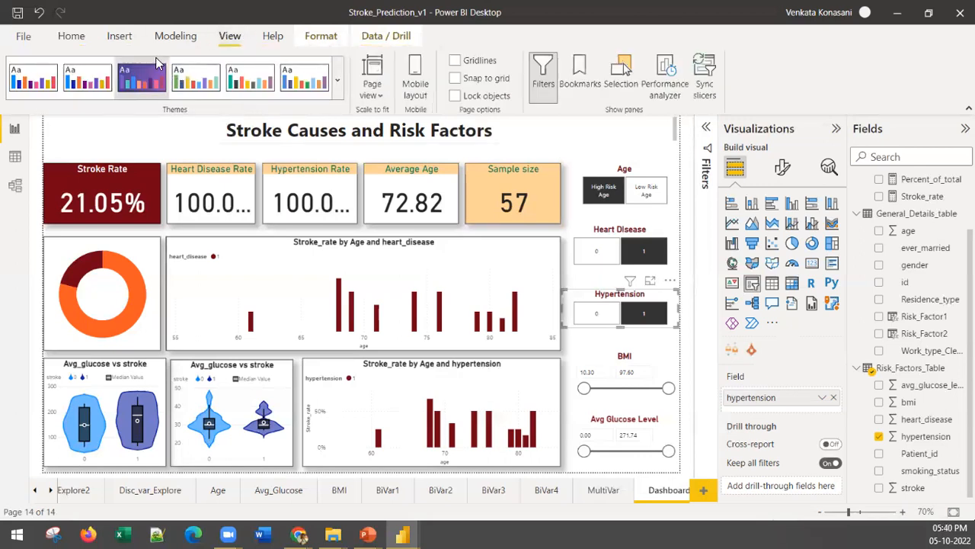
mouse_move(439, 160)
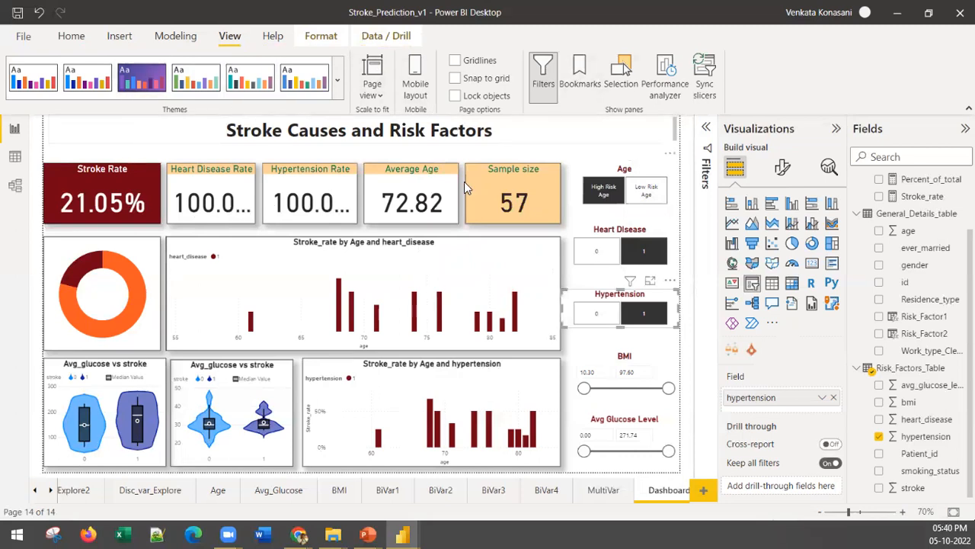
left_click(579, 67)
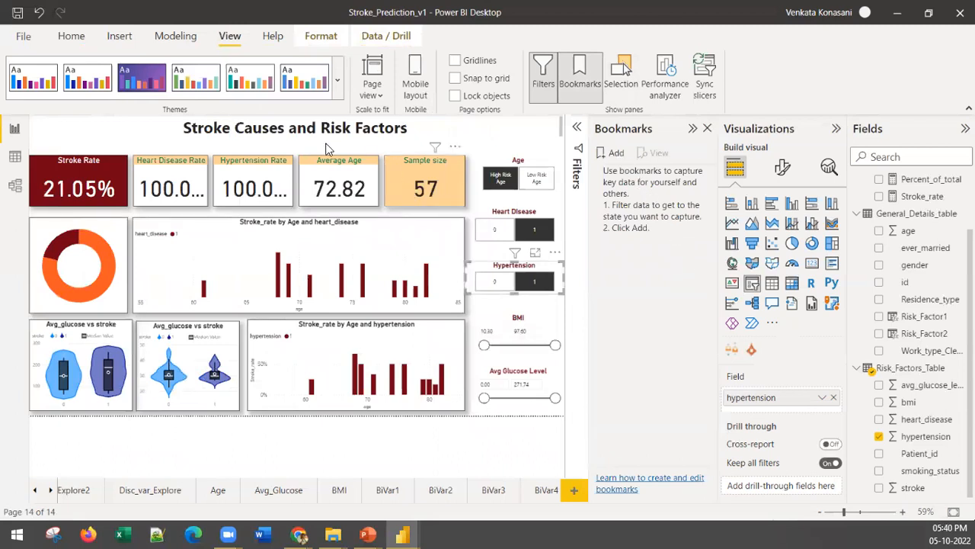
left_click(618, 157)
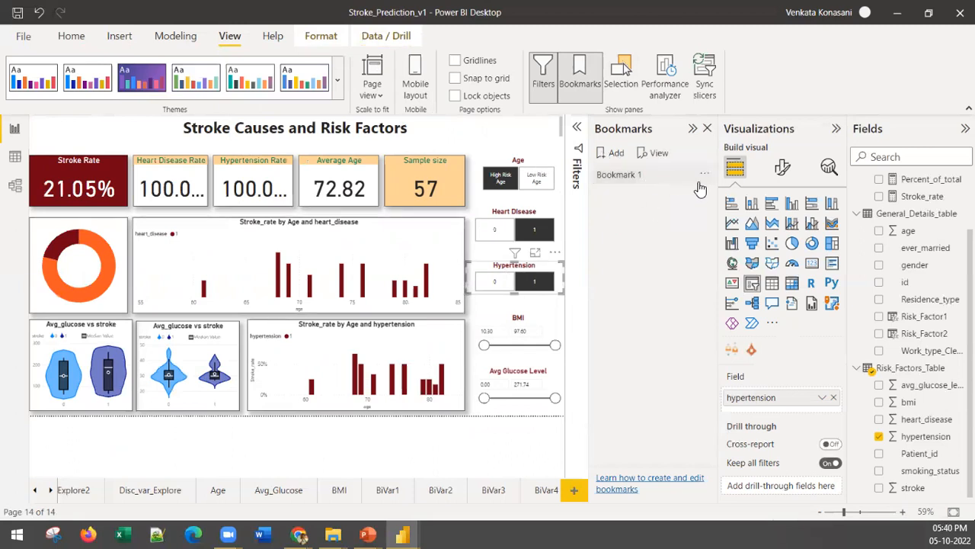
Rename the new bookmark as High Stroke Rate and collapse the bookmarks list
left_click(704, 175)
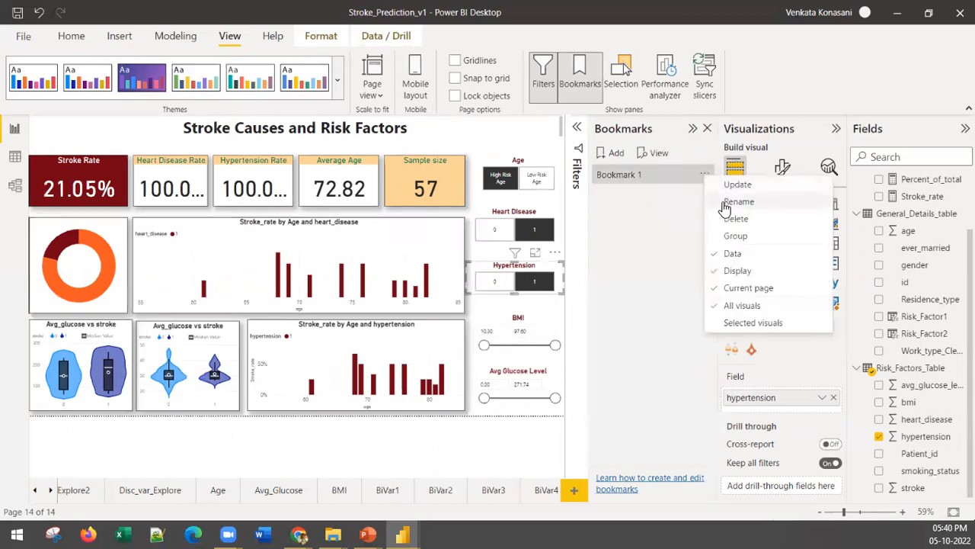
left_click(716, 201)
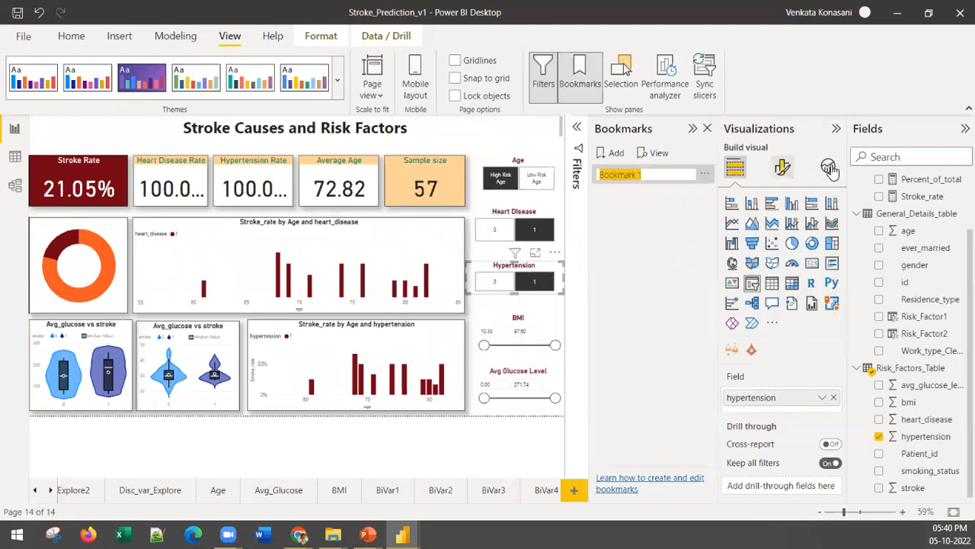
type("High Stroke")
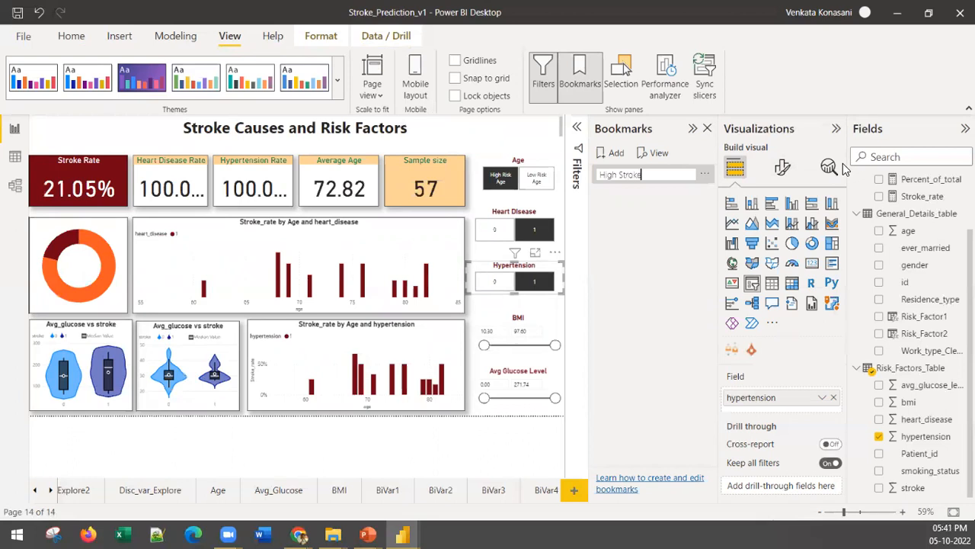
type(" Rate")
left_click(651, 279)
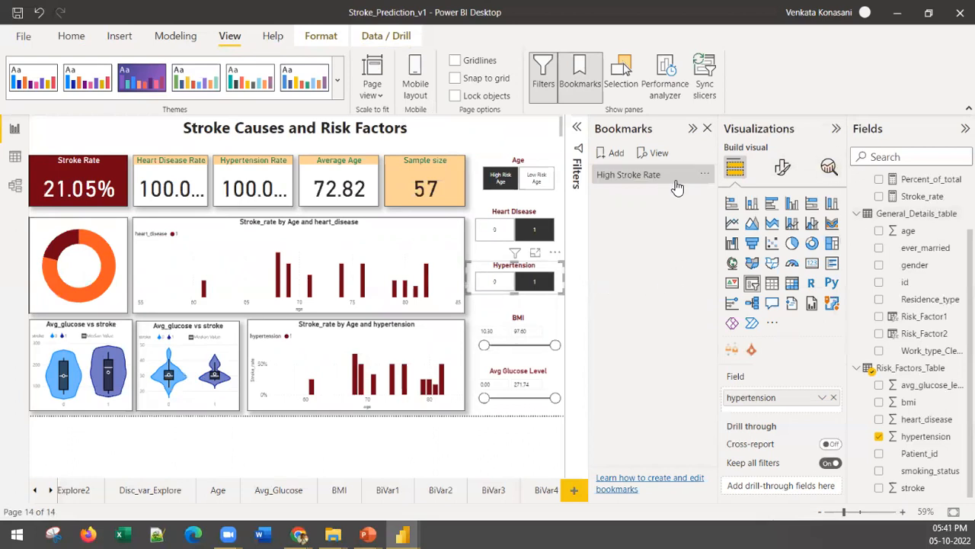
left_click(691, 129)
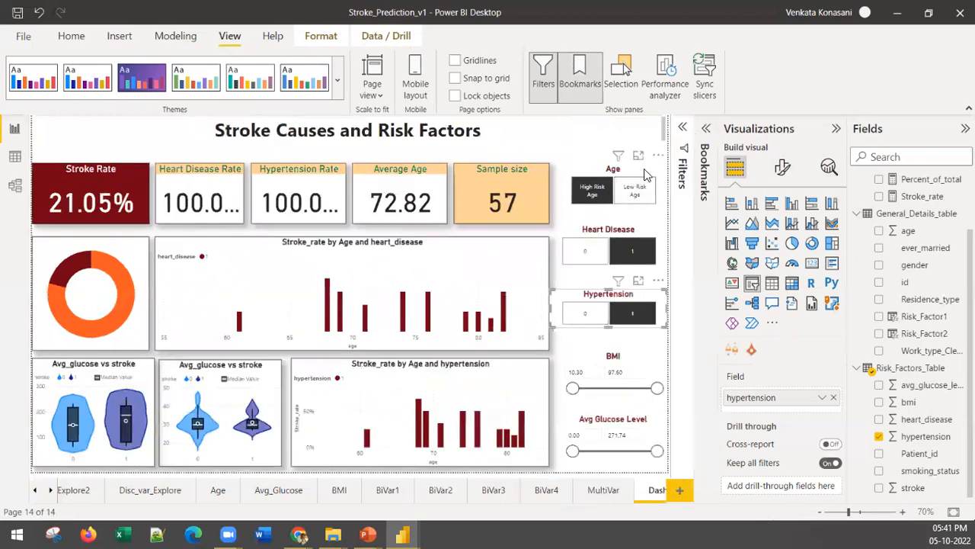
Clear the selections in the Age, Heart Disease and Hypertension slicers
right_click(646, 173)
left_click(669, 210)
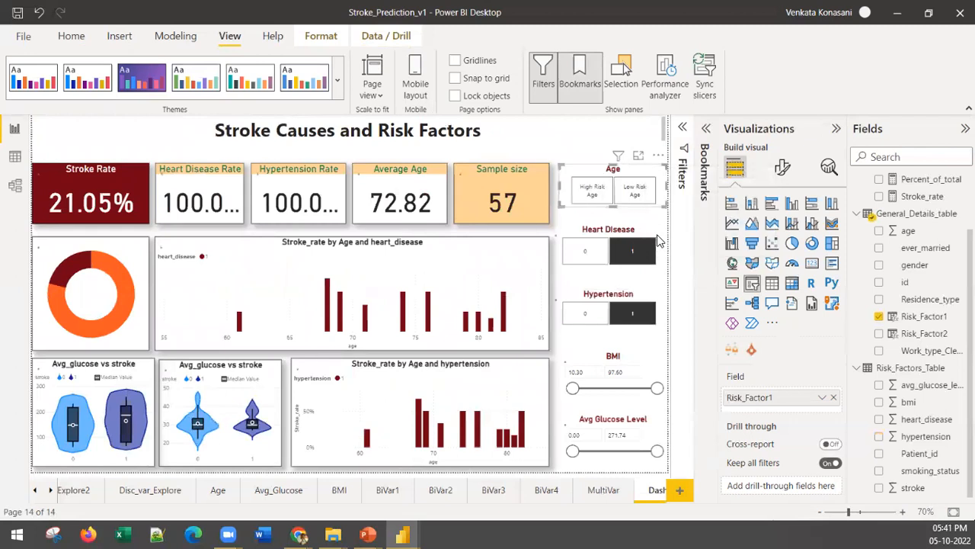
right_click(643, 233)
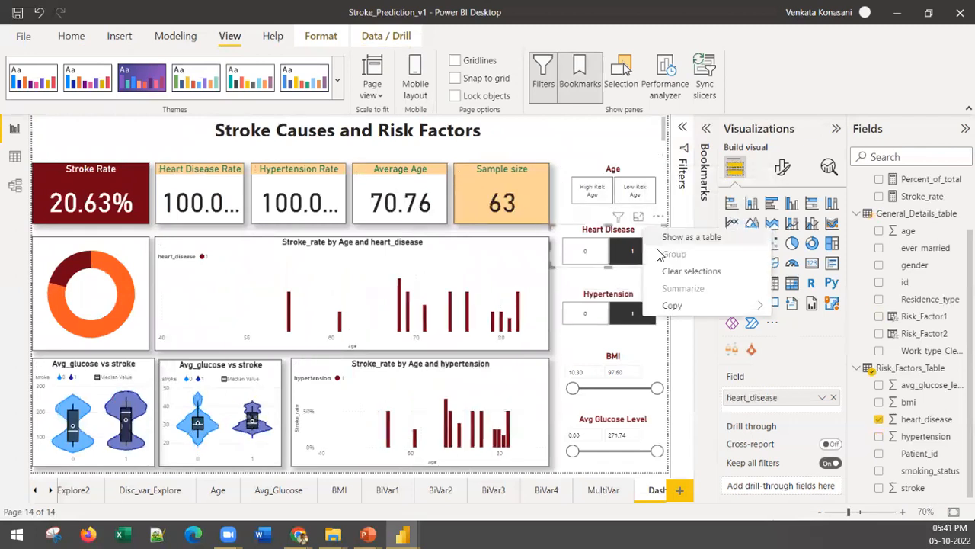
left_click(655, 269)
right_click(632, 300)
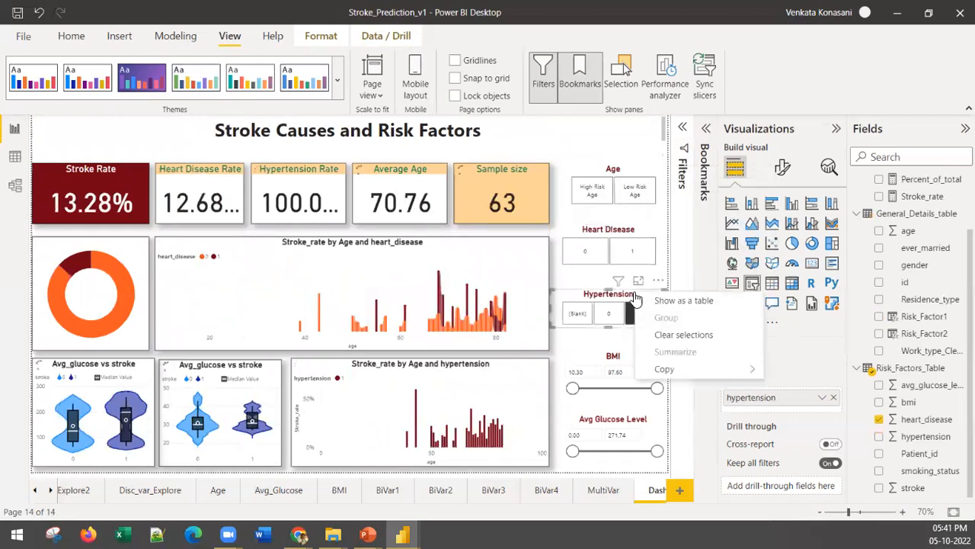
left_click(672, 339)
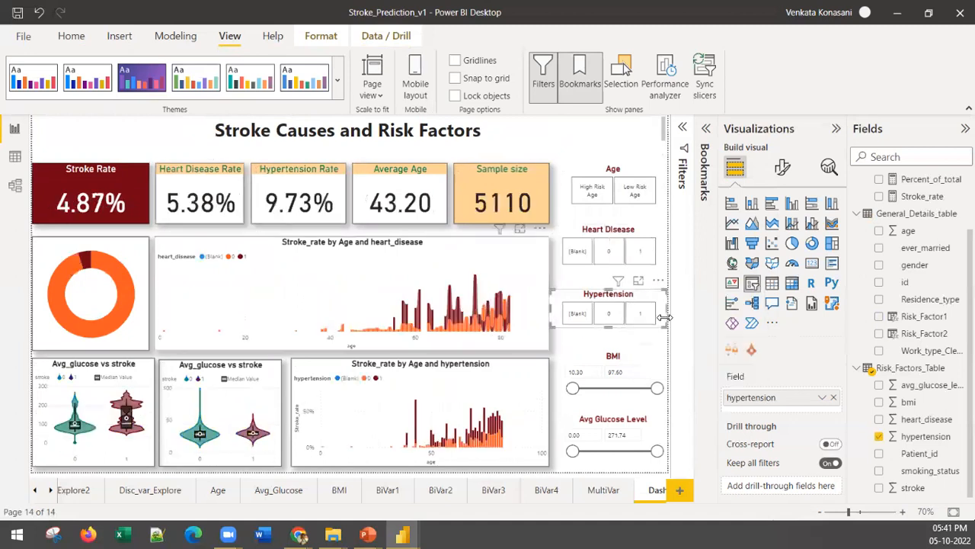
Apply the High Stroke Rate bookmark to check that it restores the saved filters, and collapse the bookmarks list
left_click(708, 130)
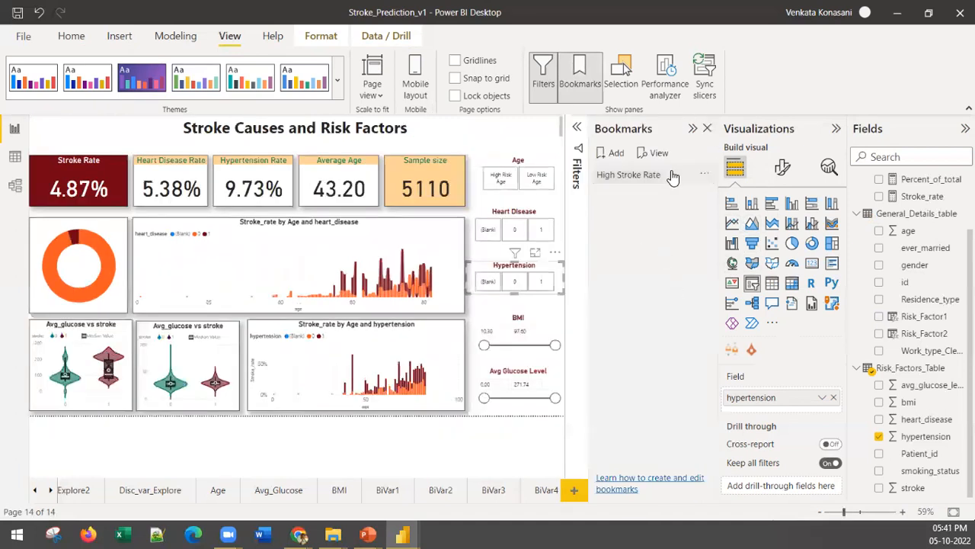
left_click(652, 182)
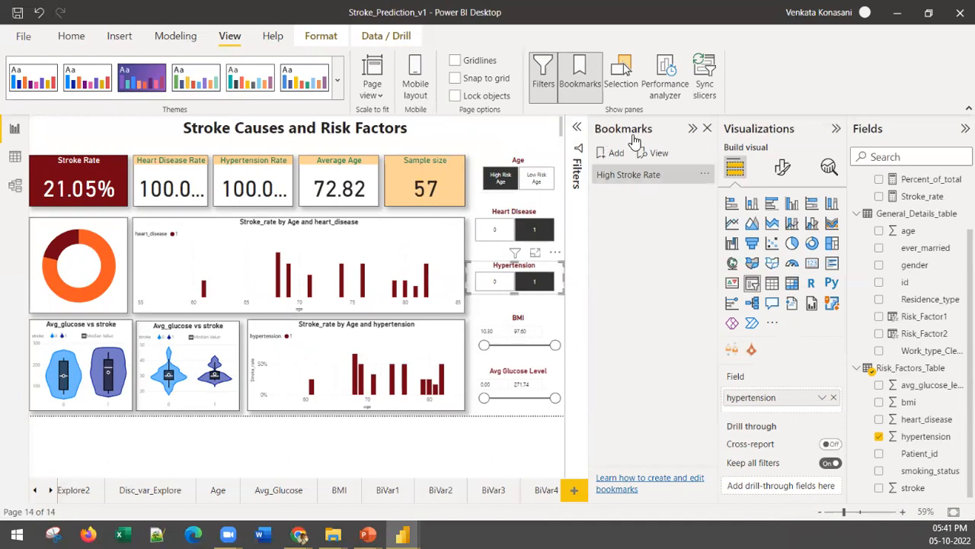
left_click(692, 128)
Deselect High Risk Age, Heart Disease 1 and Hypertension 1 so the dashboard is unfiltered
left_click(591, 191)
left_click(632, 251)
left_click(624, 312)
left_click(640, 313)
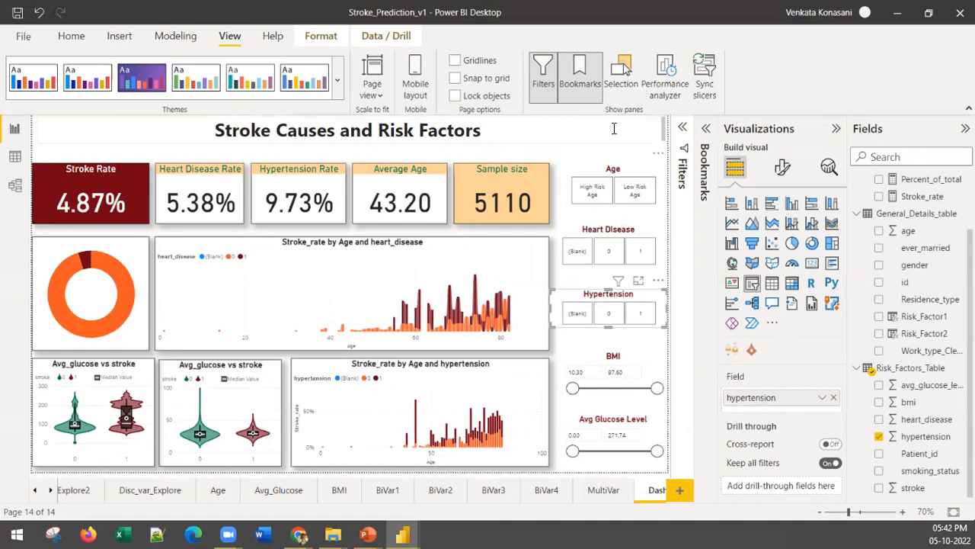
Filter the dashboard to Low Risk Age, Heart Disease 0 and Hypertension 0 with the slicers
left_click(642, 189)
left_click(609, 252)
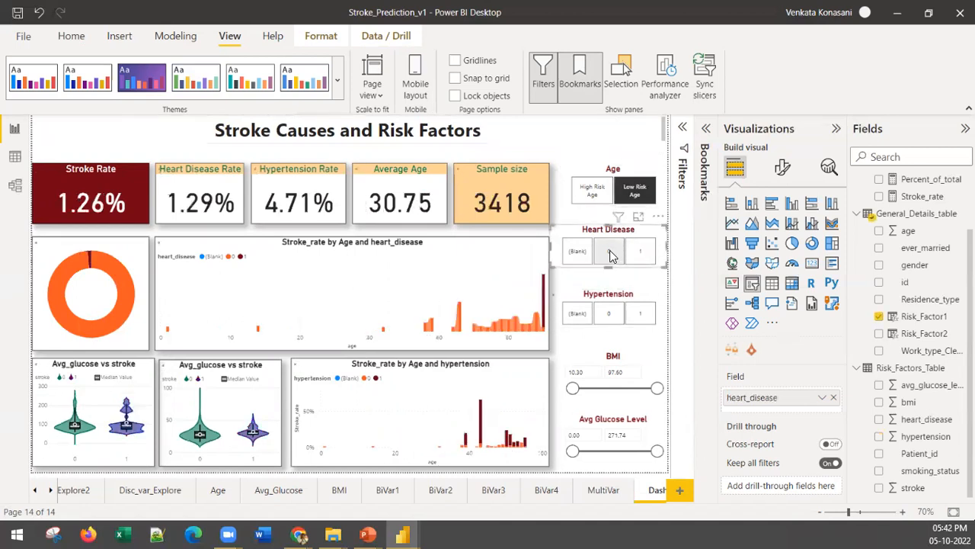
left_click(608, 316)
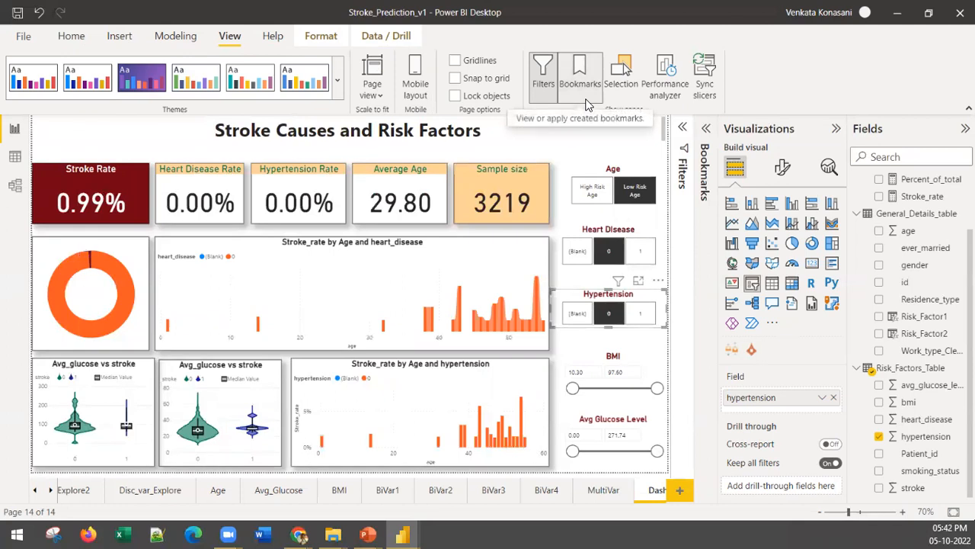
Expand the bookmarks list and add a second bookmark capturing the low-risk slicer selections
left_click(581, 80)
left_click(581, 80)
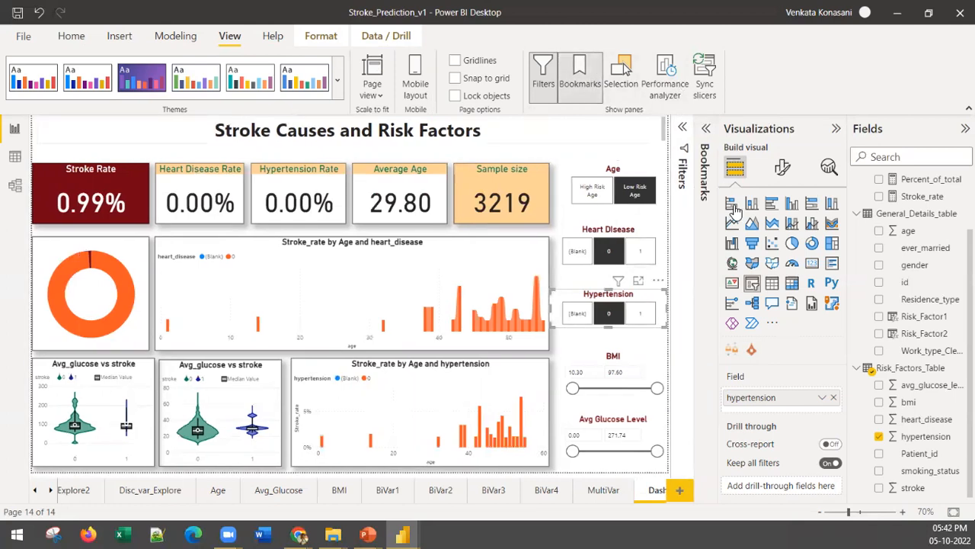
left_click(706, 152)
left_click(614, 153)
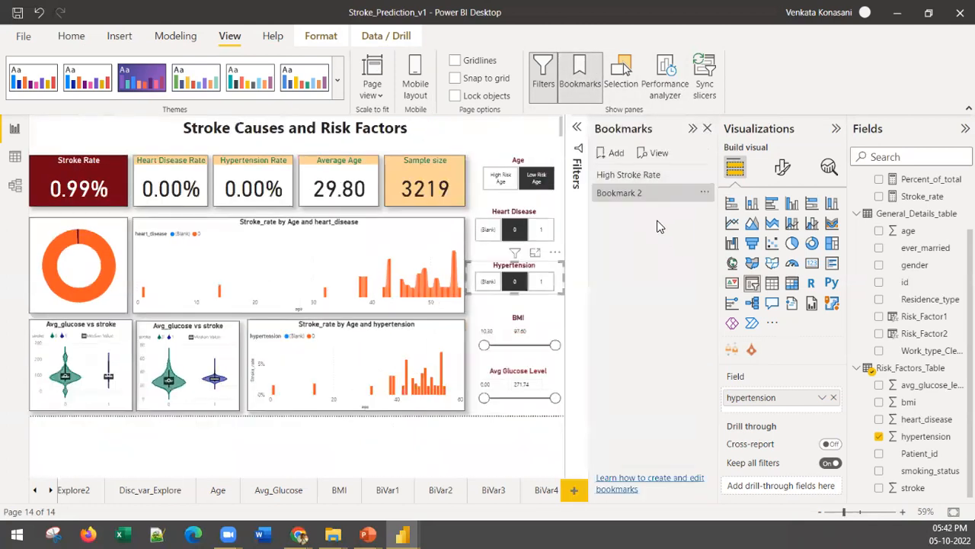
Rename the second bookmark as Low Stroke Rate and collapse the bookmarks list
left_click(704, 193)
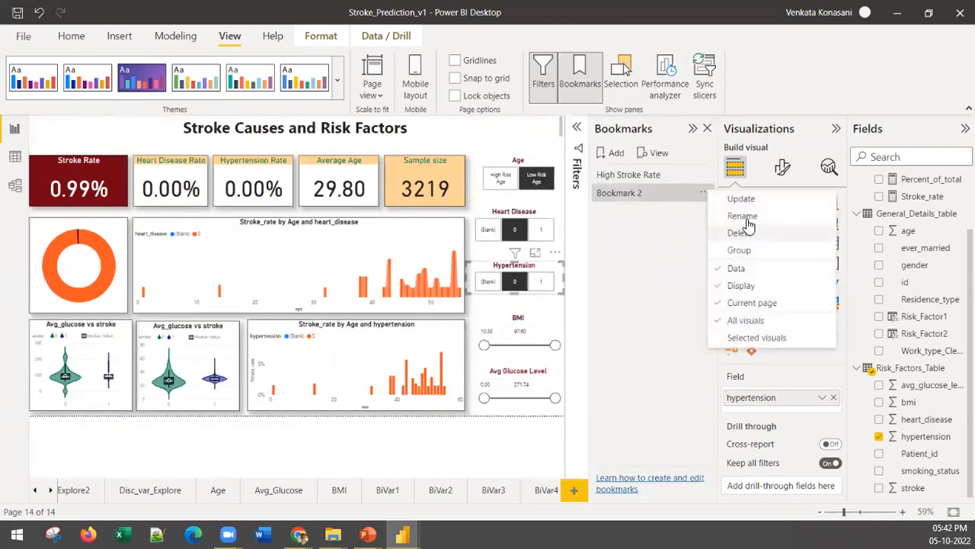
left_click(745, 217)
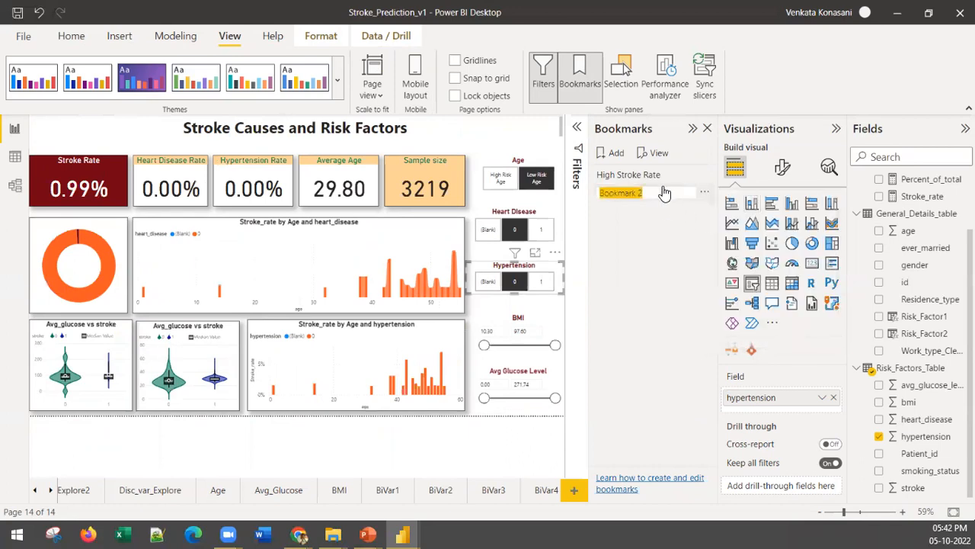
key("Return")
left_click(704, 195)
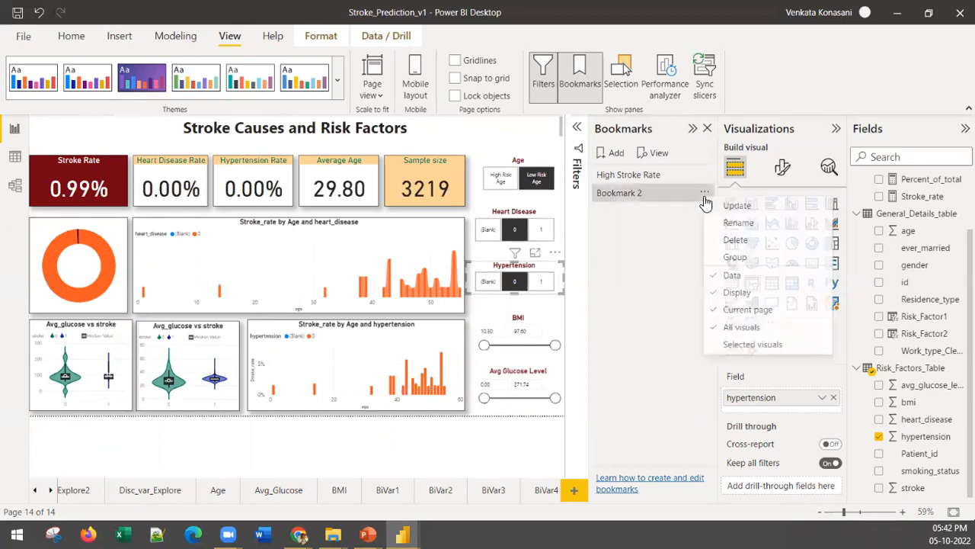
left_click(743, 219)
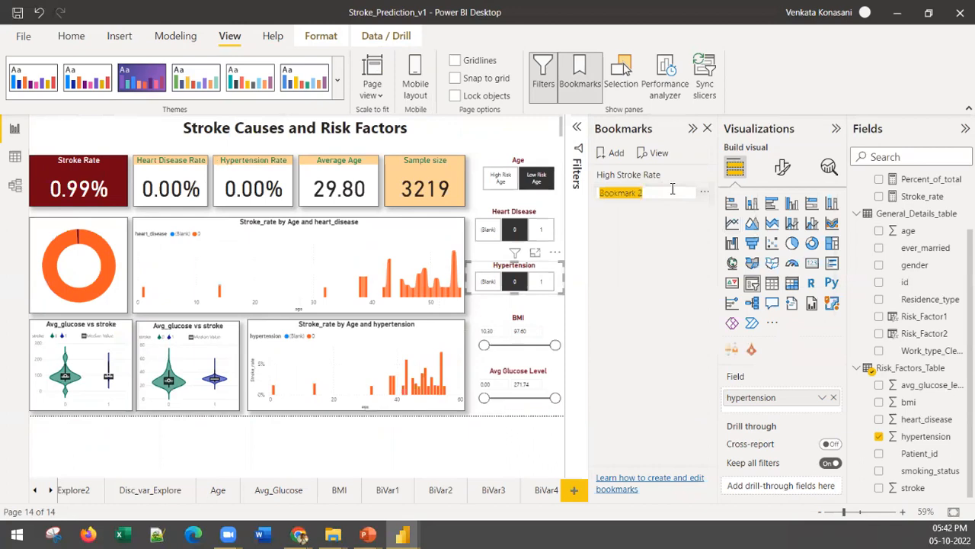
type("Low")
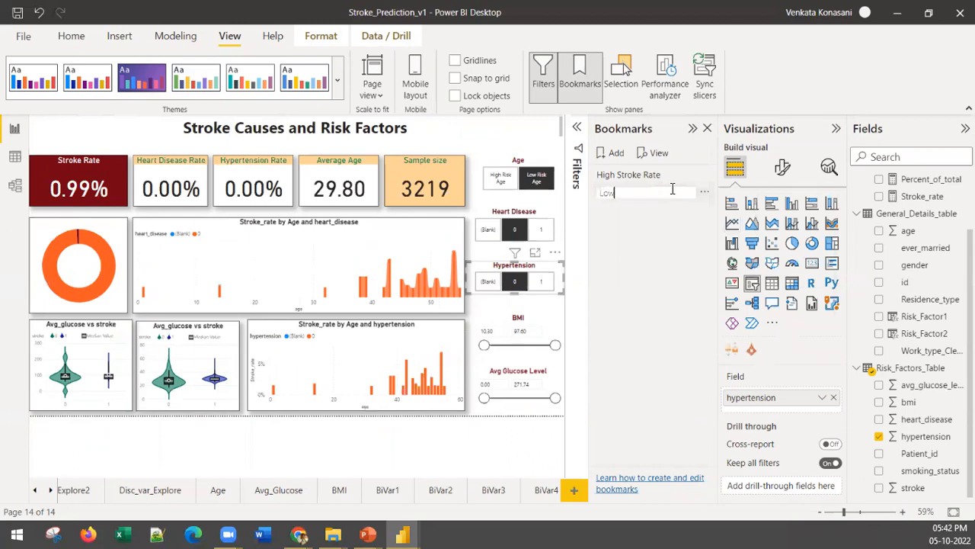
type(" Stroke Rate")
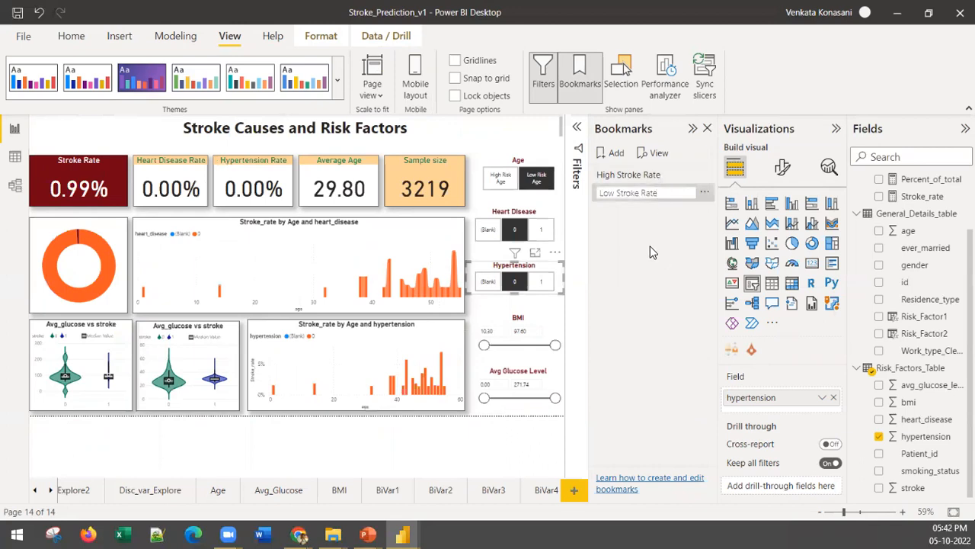
key("Return")
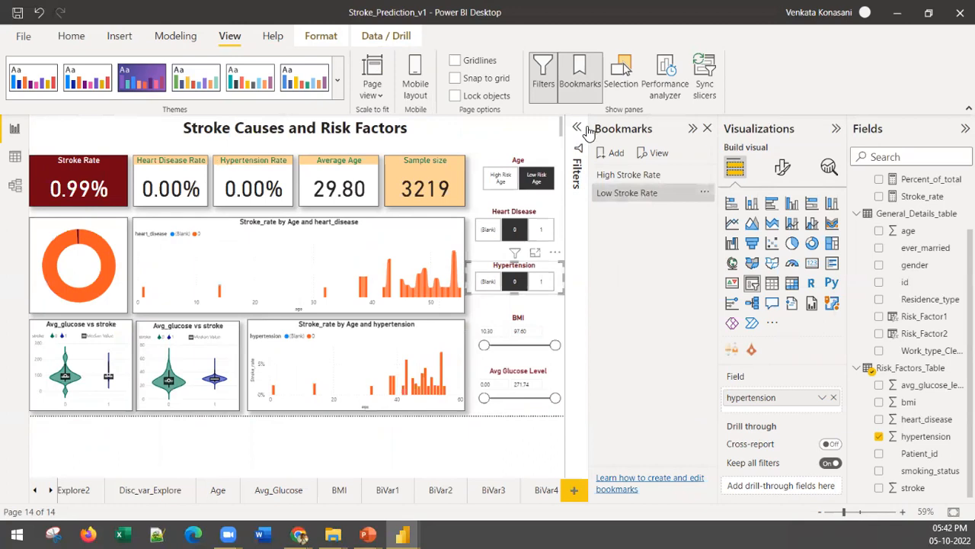
left_click(689, 130)
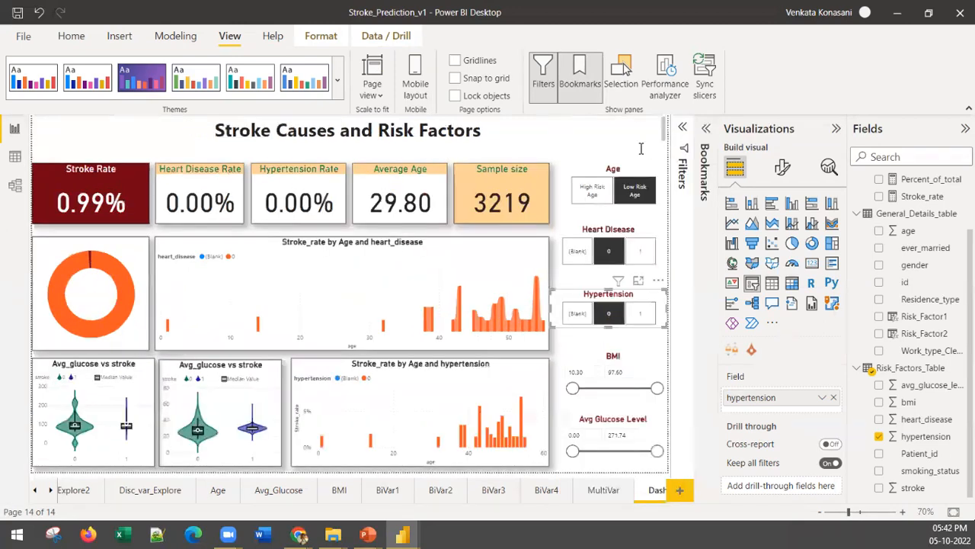
Clear the selections in the Age, Heart Disease and Hypertension slicers so the dashboard is unfiltered
right_click(651, 192)
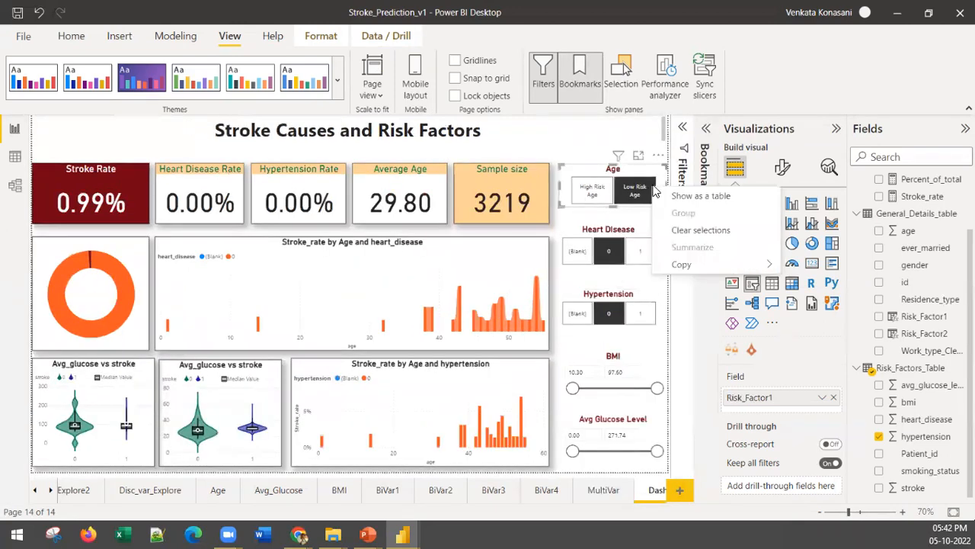
left_click(703, 225)
right_click(646, 253)
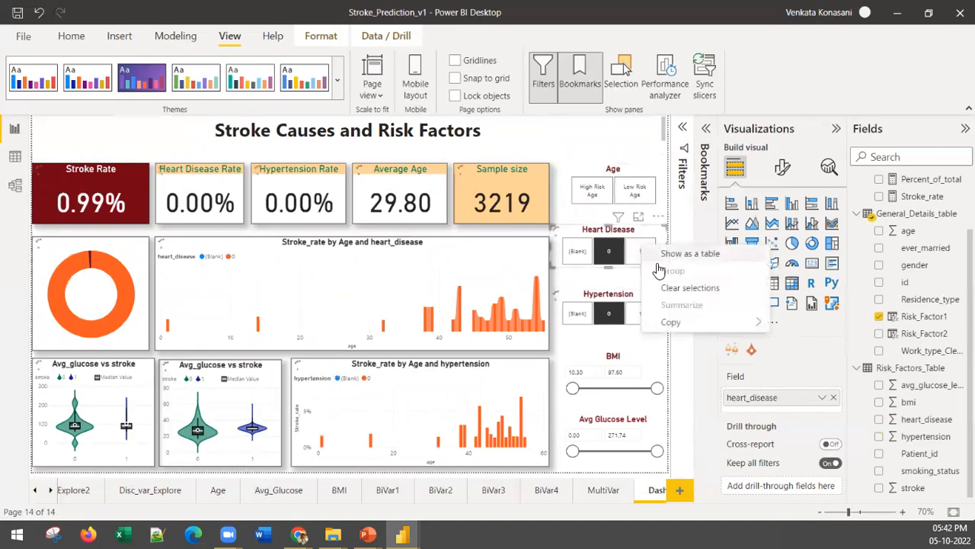
left_click(677, 288)
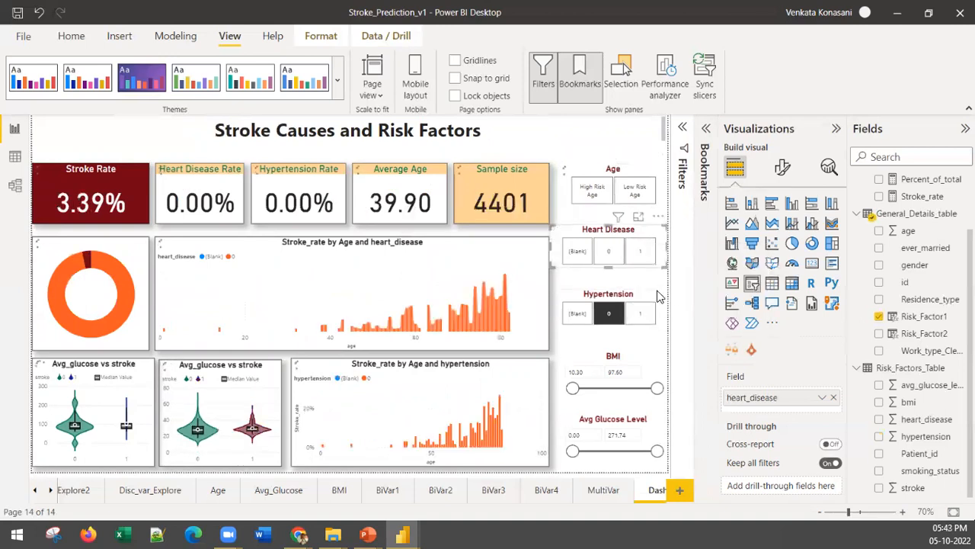
right_click(661, 301)
left_click(706, 335)
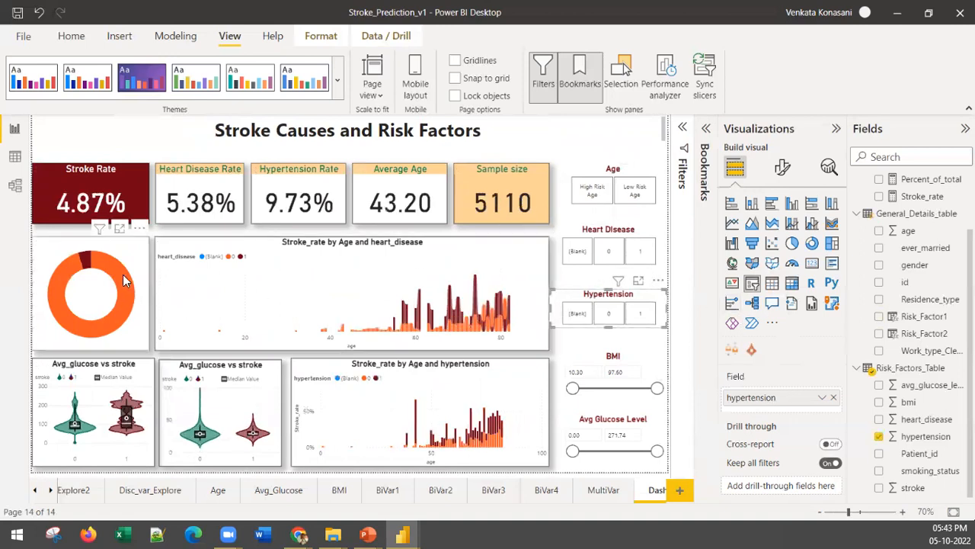
Check the saved bookmarks in the expanded bookmarks list, collapse the list and deselect the Hypertension slicer
left_click(706, 128)
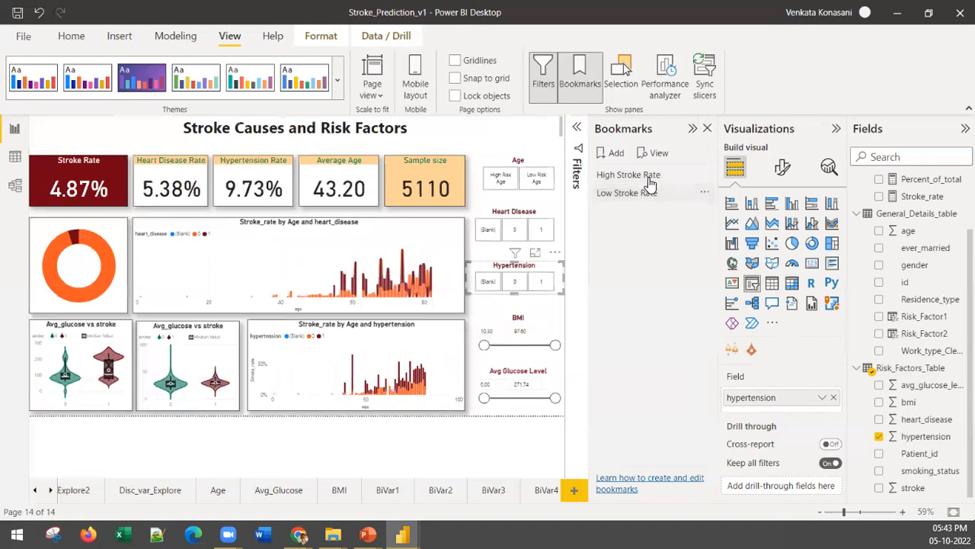
left_click(693, 128)
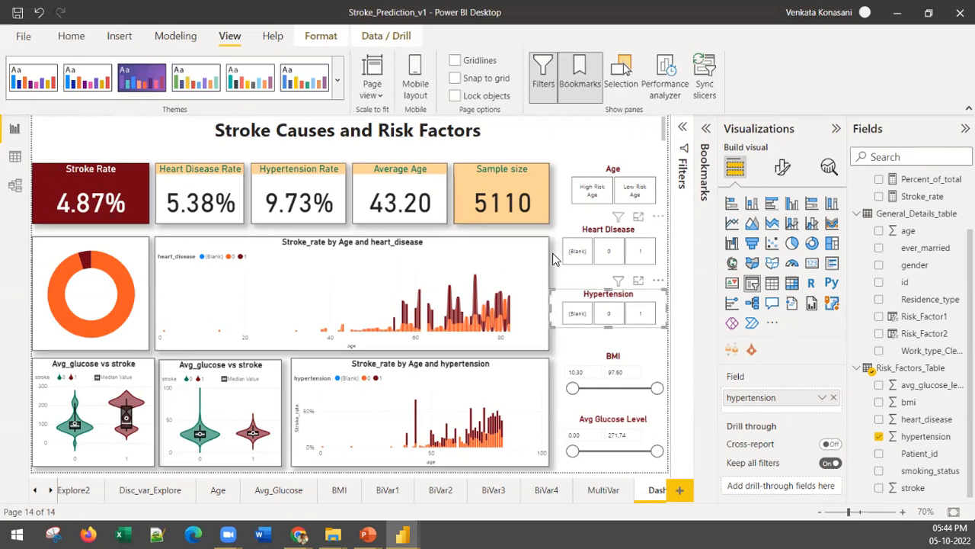
left_click(559, 215)
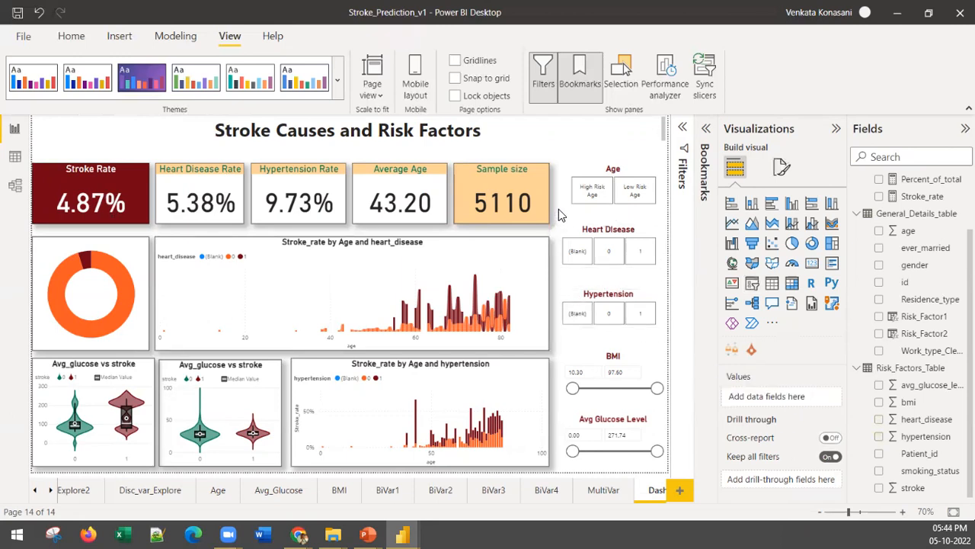